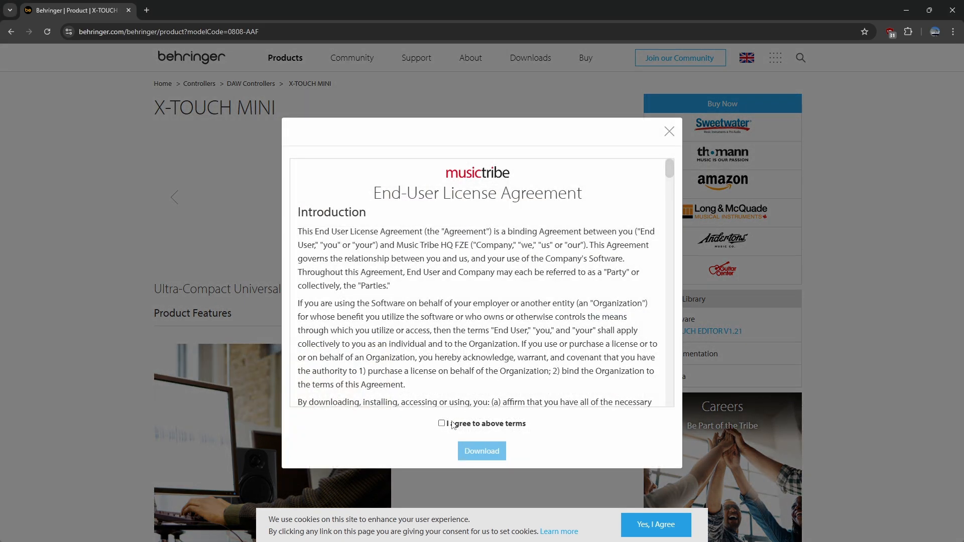
Accept the End-User License Agreement and download the X-TOUCH Editor package
left_click(441, 423)
left_click(481, 451)
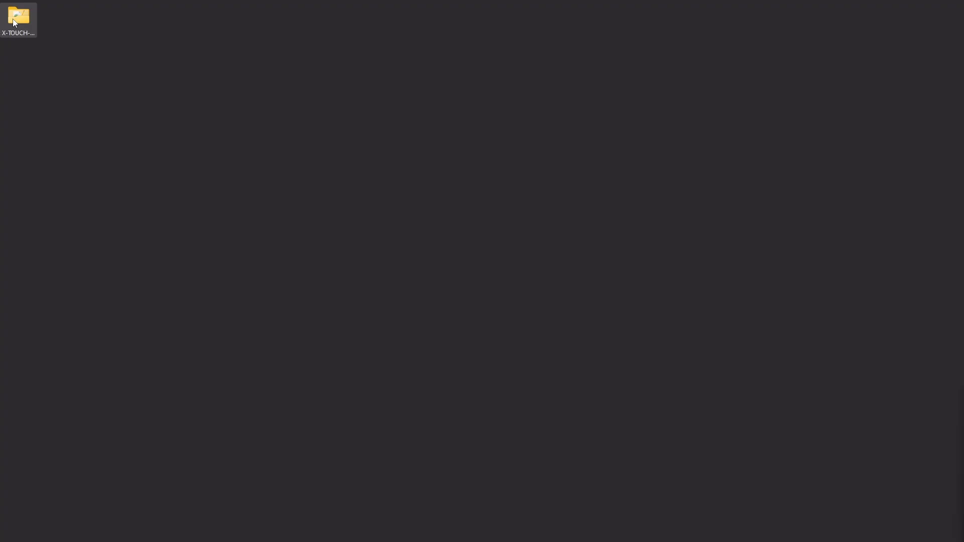
Open the X-TOUCH editor folder on the desktop, enter its X-TOUCH EDITOR_v1-21 subfolder and launch X-TOUCH.exe
double_click(15, 22)
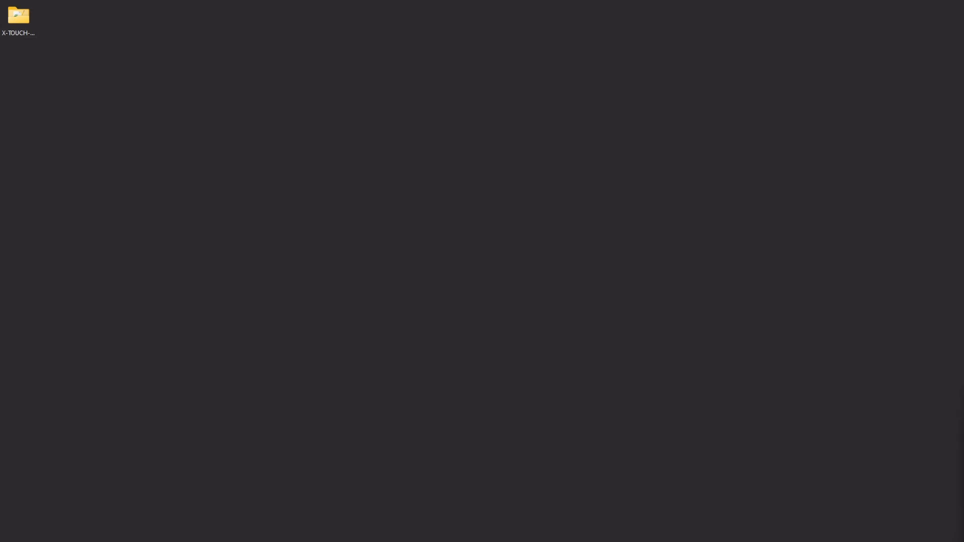
double_click(159, 130)
double_click(171, 155)
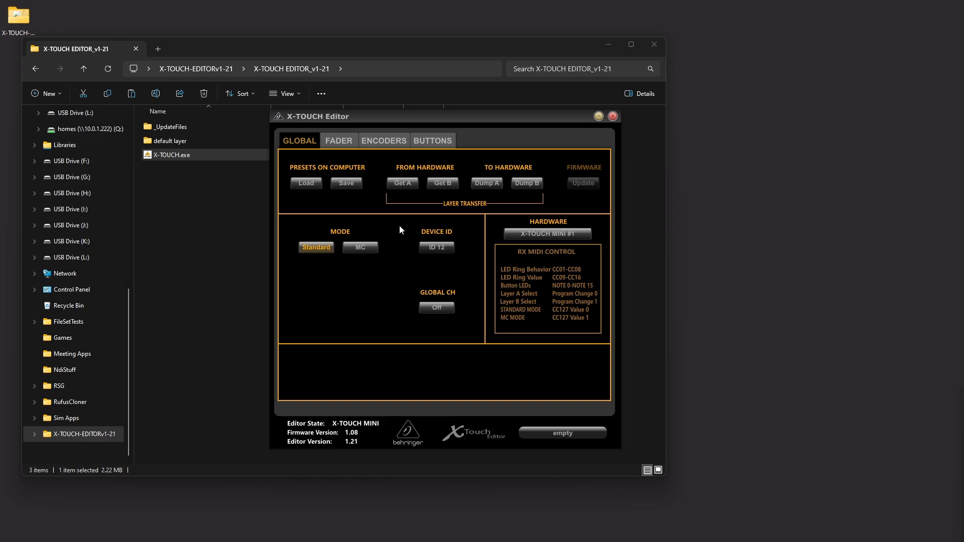
Set the X-TOUCH MINI's global channel to CH 1 and its device ID to ID 1, closing the editor
left_click(439, 308)
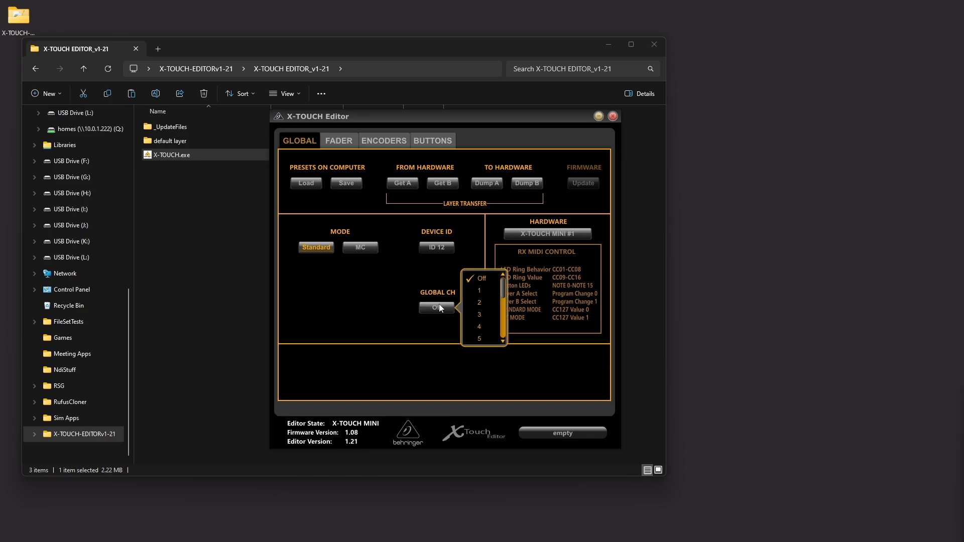
left_click(480, 293)
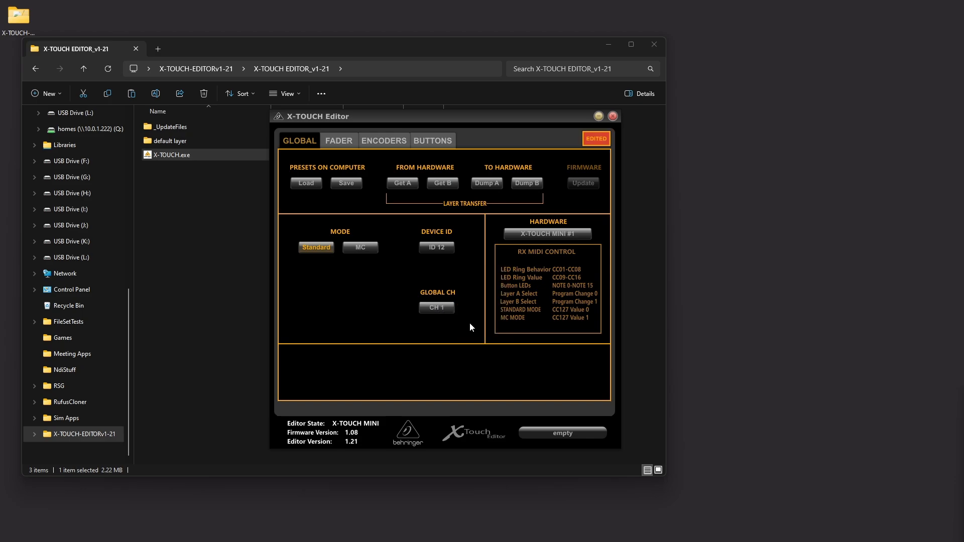
left_click(437, 251)
left_click(492, 222)
left_click(614, 117)
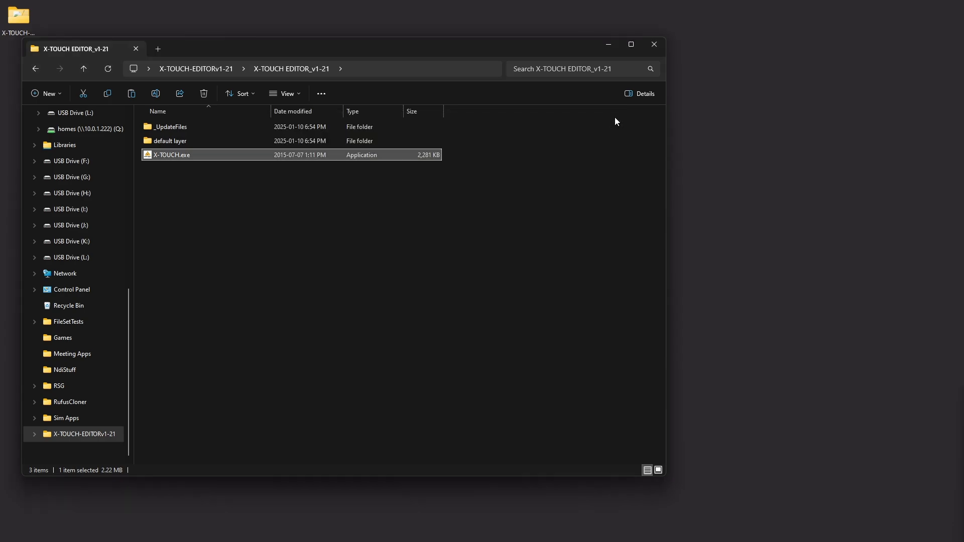
Relaunch X-TOUCH.exe to check the stored device ID and global channel, closing the editor and its folder window
double_click(222, 153)
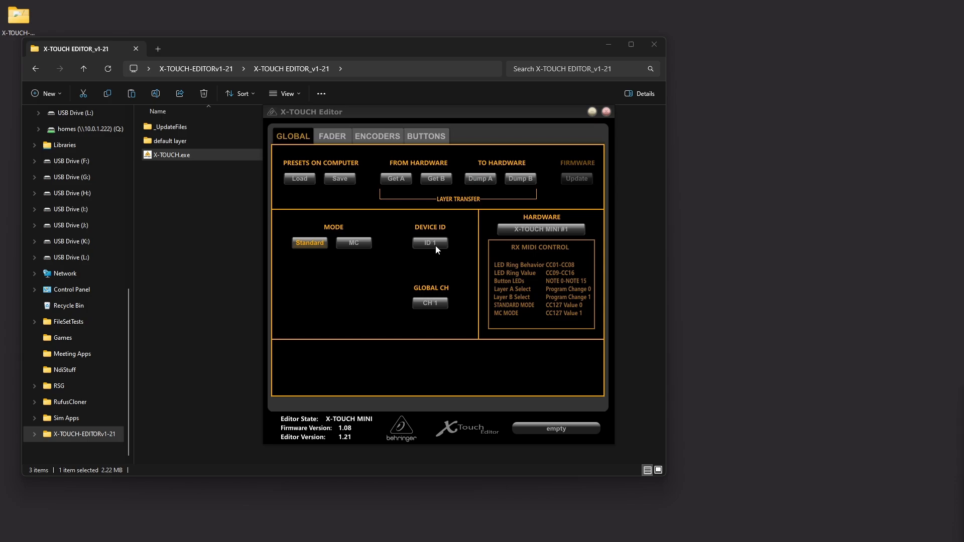
left_click(606, 111)
left_click(654, 46)
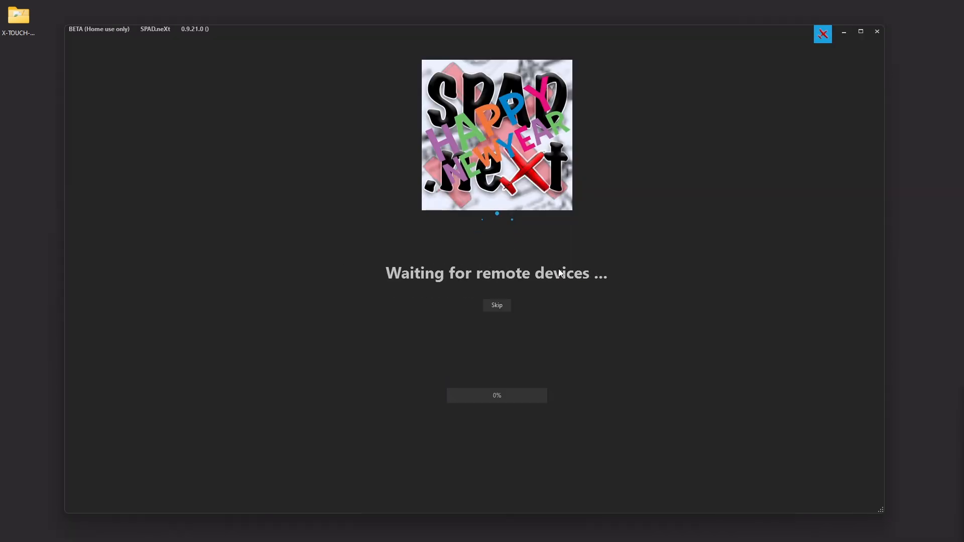
Switch to SPAD.neXt, skip waiting for remote devices and open the X-TOUCH MINI device page
left_click(498, 302)
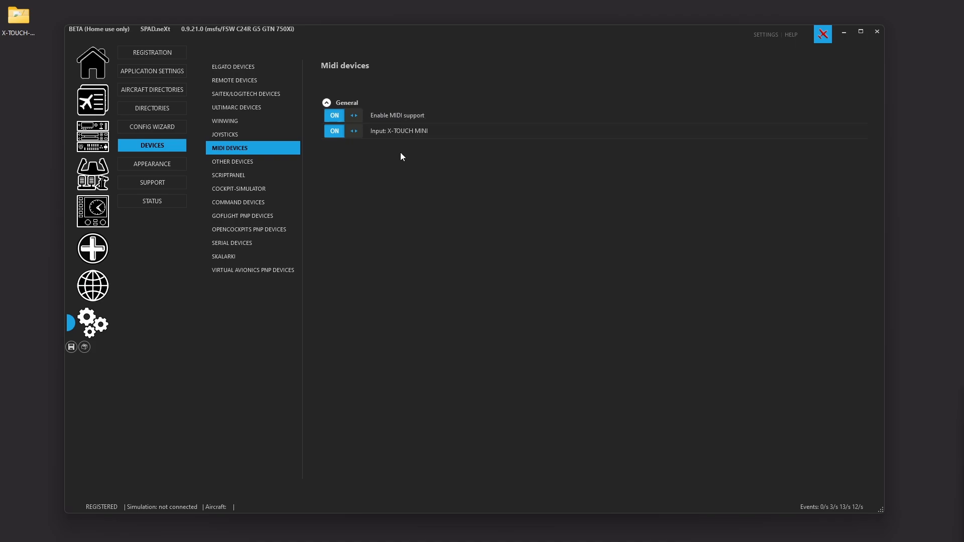
left_click(93, 63)
left_click(93, 136)
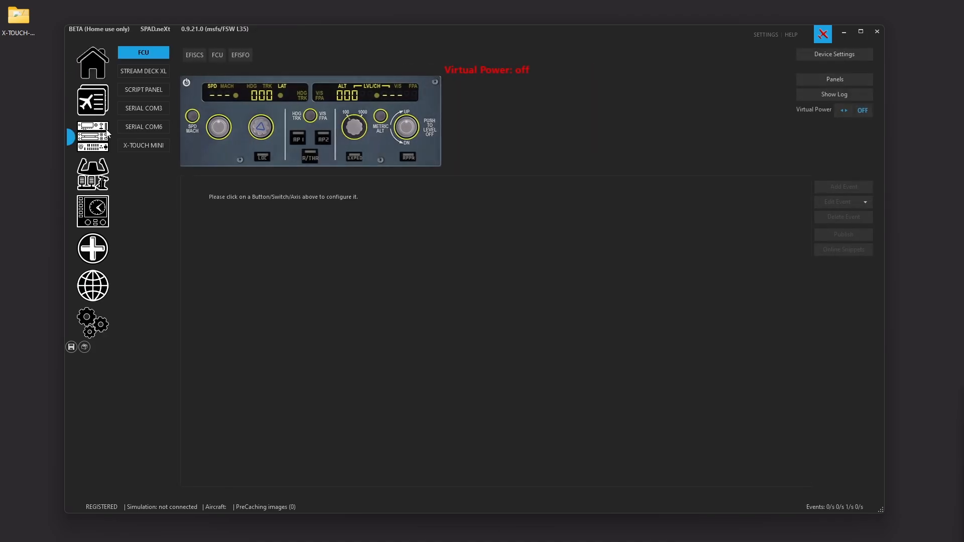
left_click(165, 146)
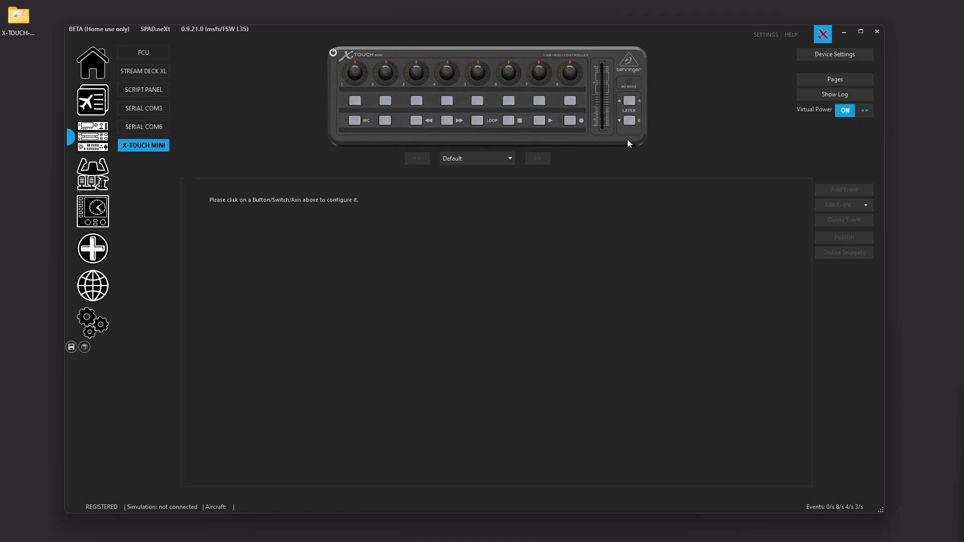
Examine the events, conditions and light actions assigned to BUTTON_1 on the X-TOUCH MINI
left_click(354, 101)
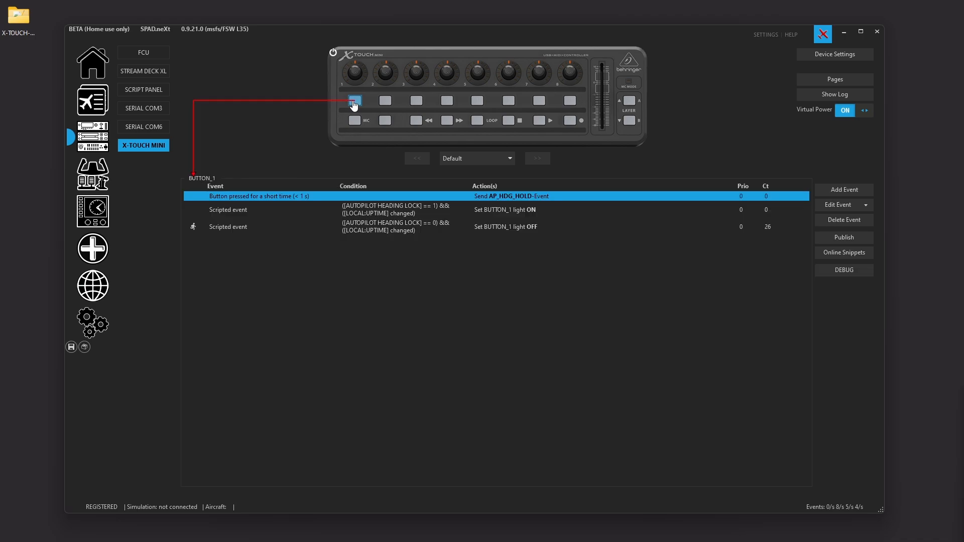
left_click(276, 209)
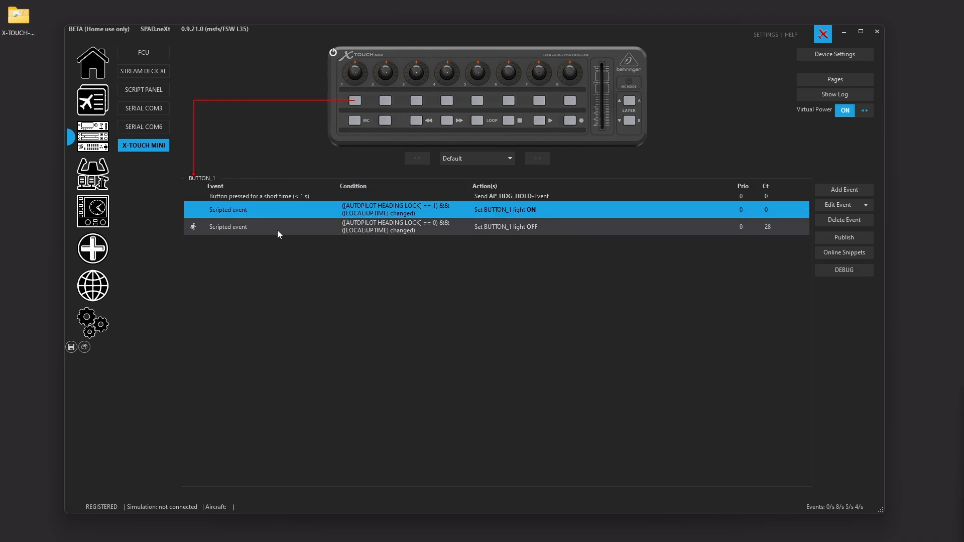
left_click(277, 229)
left_click(357, 207)
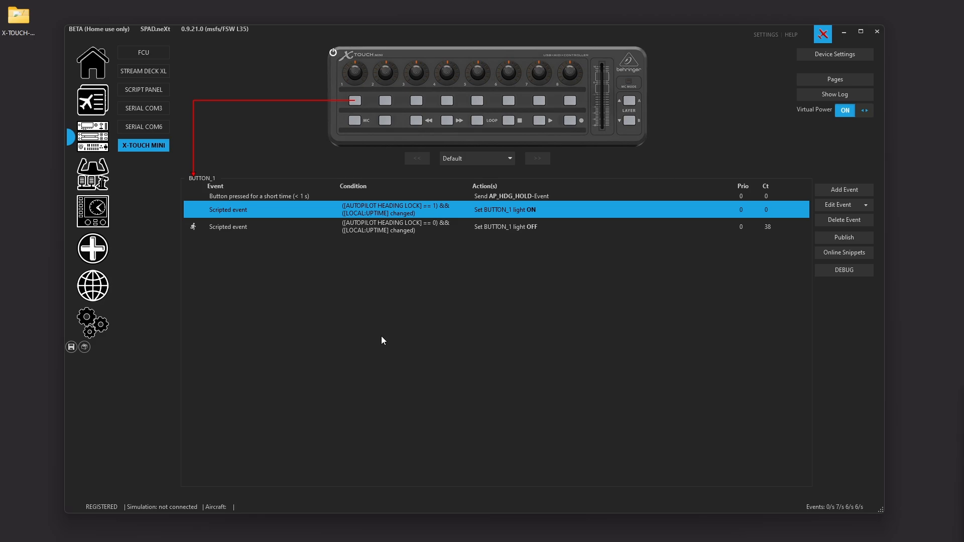
left_click(507, 159)
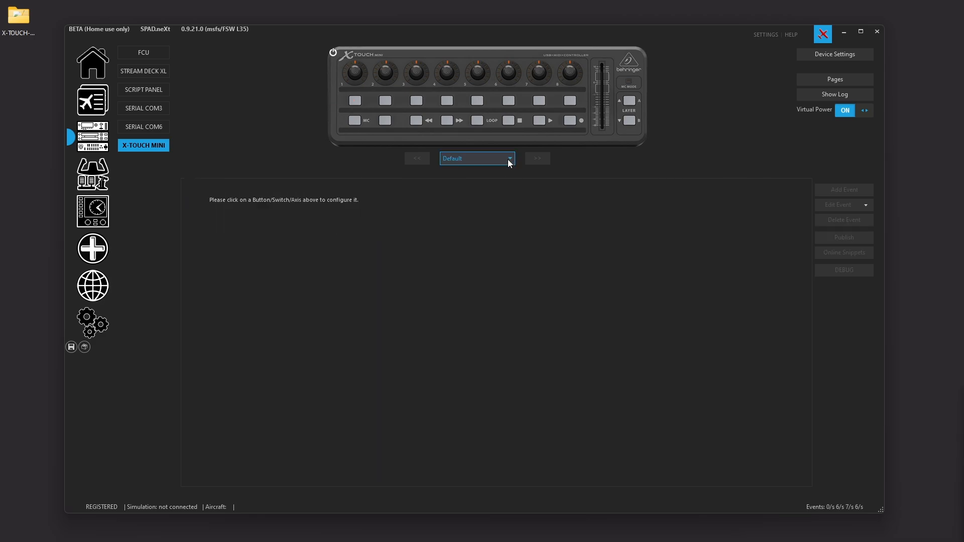
Activate the MSFS profile msfs/FSW C24R G5 GTN 750Xi and display the X-TOUCH MINI's BUTTON_1 events
left_click(96, 100)
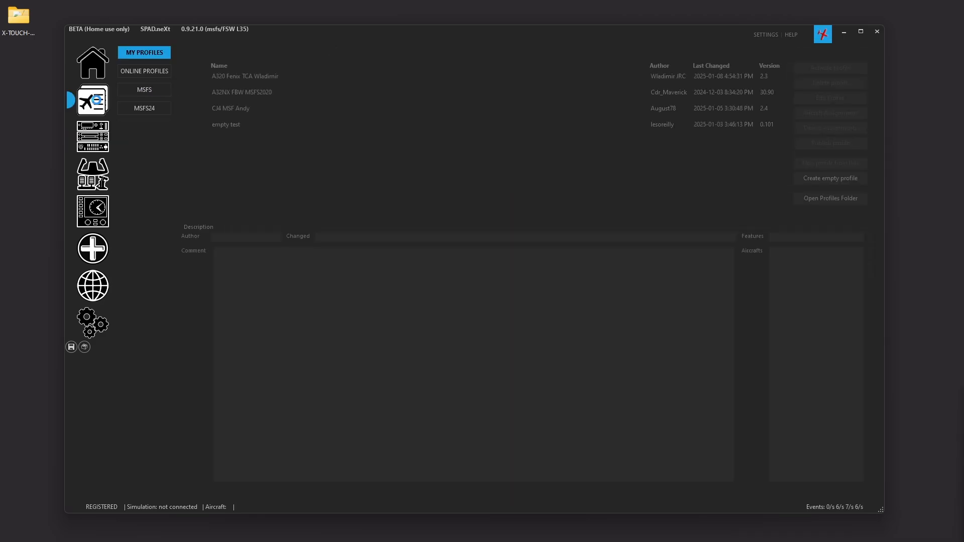
left_click(155, 89)
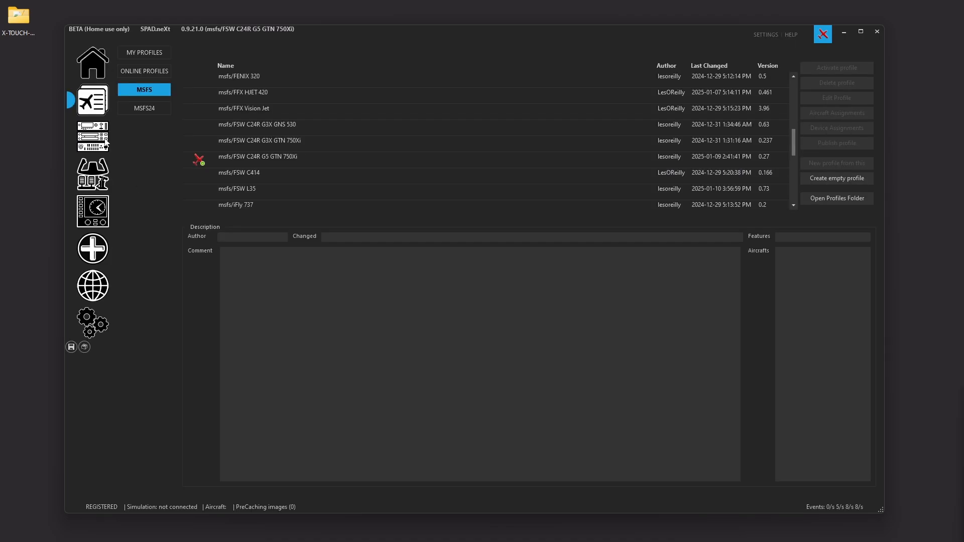
left_click(109, 142)
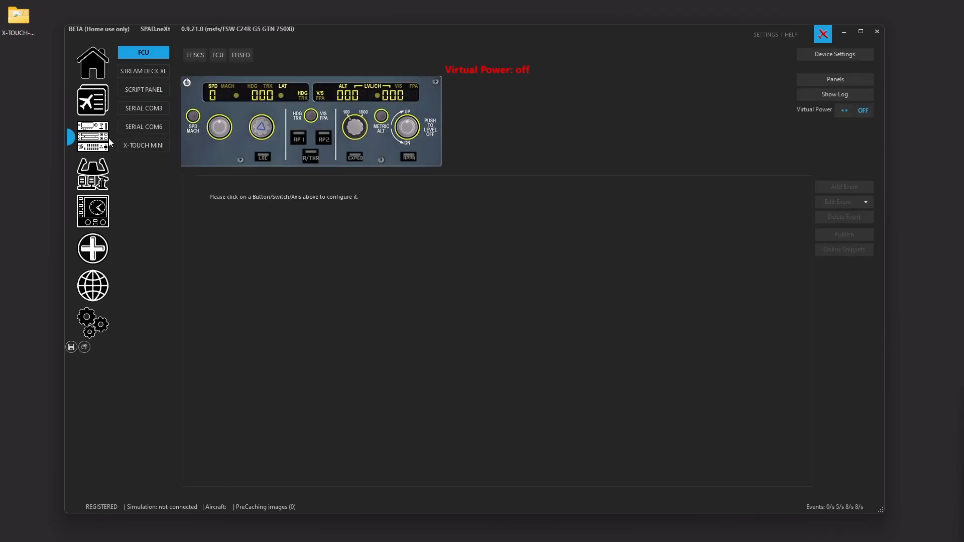
left_click(142, 147)
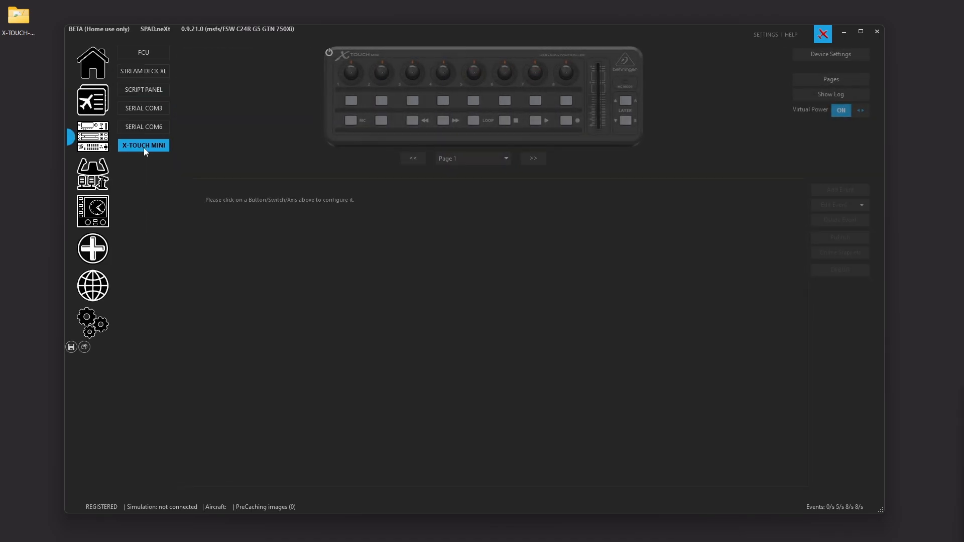
left_click(354, 101)
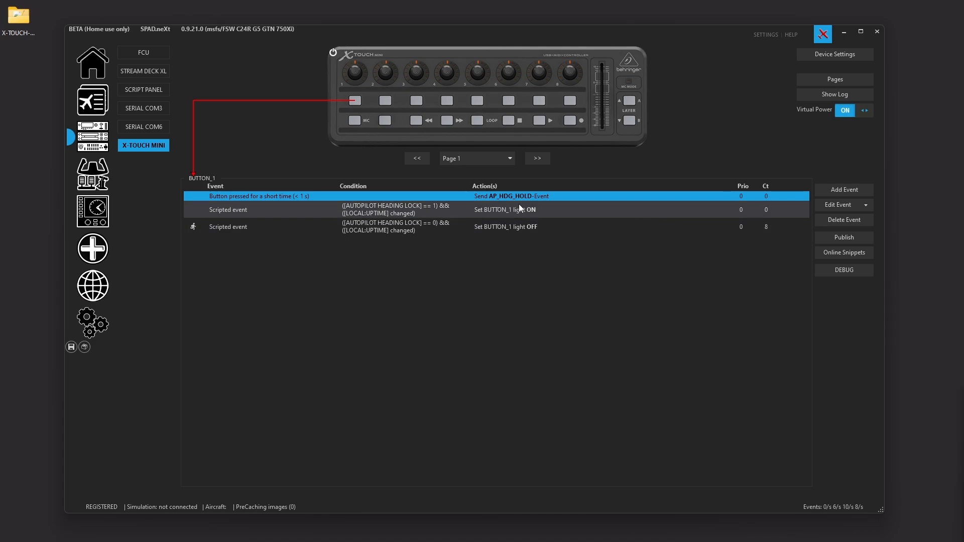
left_click(432, 232)
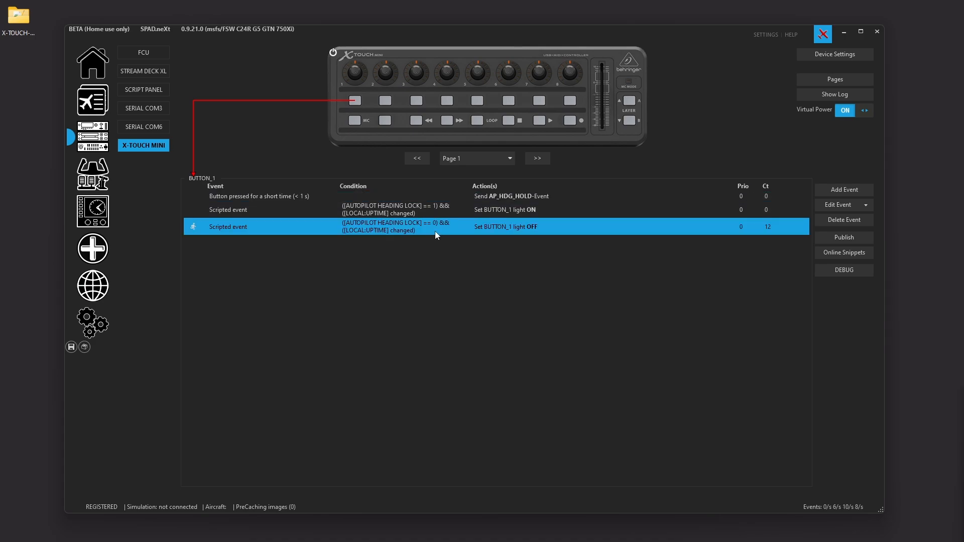
double_click(434, 231)
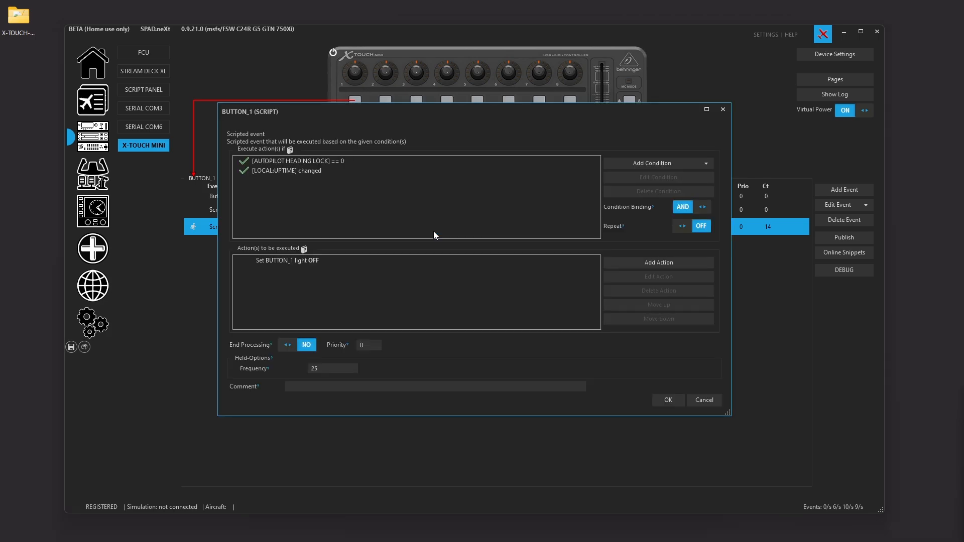
left_click(332, 172)
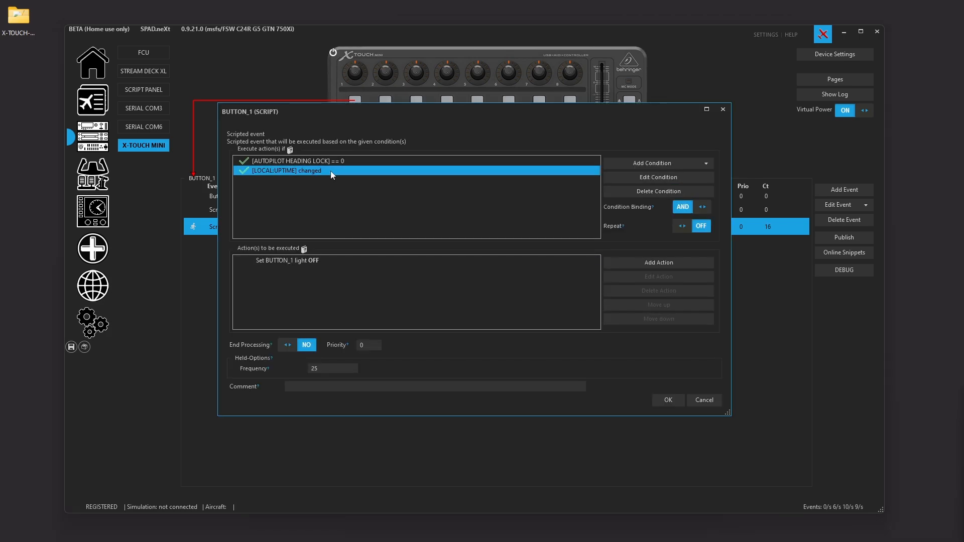
left_click(648, 191)
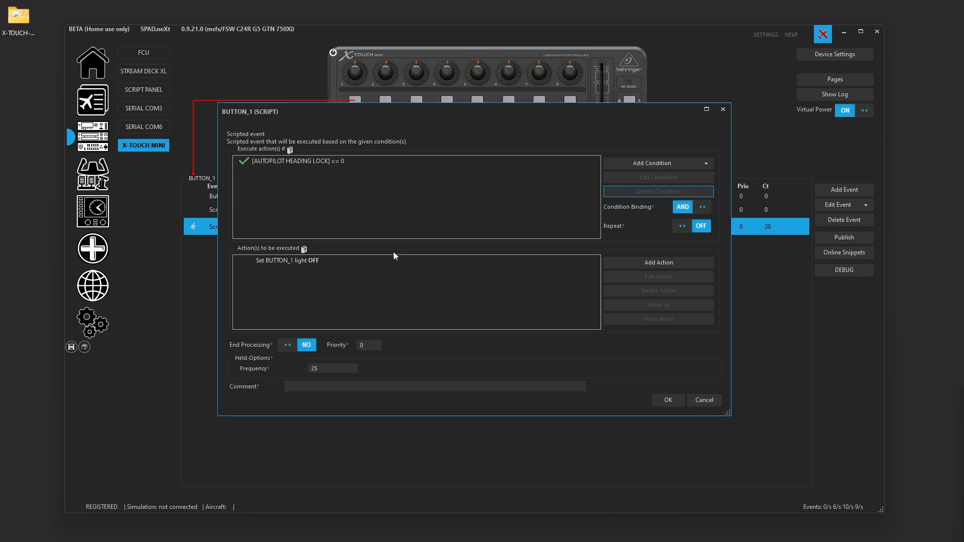
double_click(392, 264)
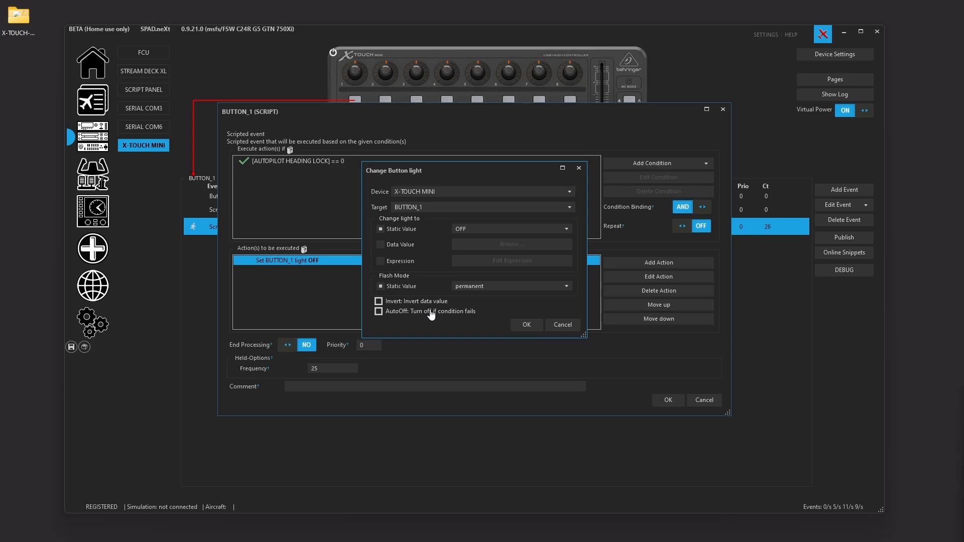
left_click(561, 324)
left_click(704, 400)
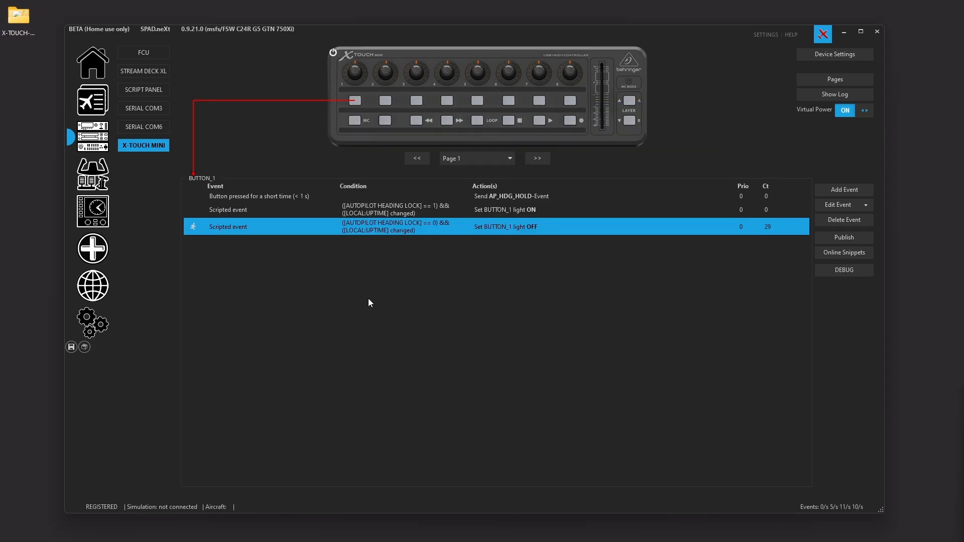
Delete BUTTON_1's light OFF scripted event and remove the [LOCAL:UPTIME] changed condition from its light ON event
left_click(816, 221)
left_click(465, 216)
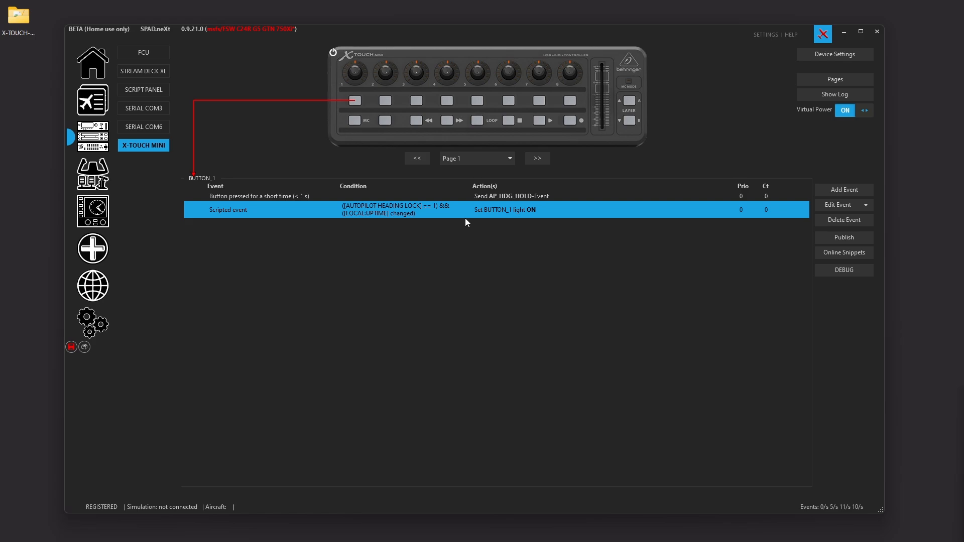
double_click(465, 218)
left_click(329, 172)
left_click(655, 191)
Enable AutoOff for the BUTTON_1 light ON action and save the scripted event
left_click(435, 260)
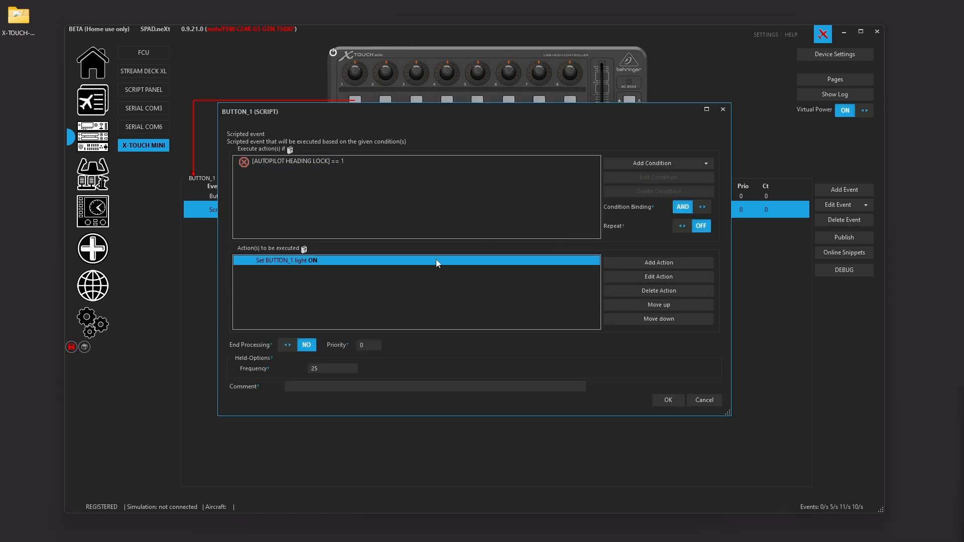
double_click(436, 260)
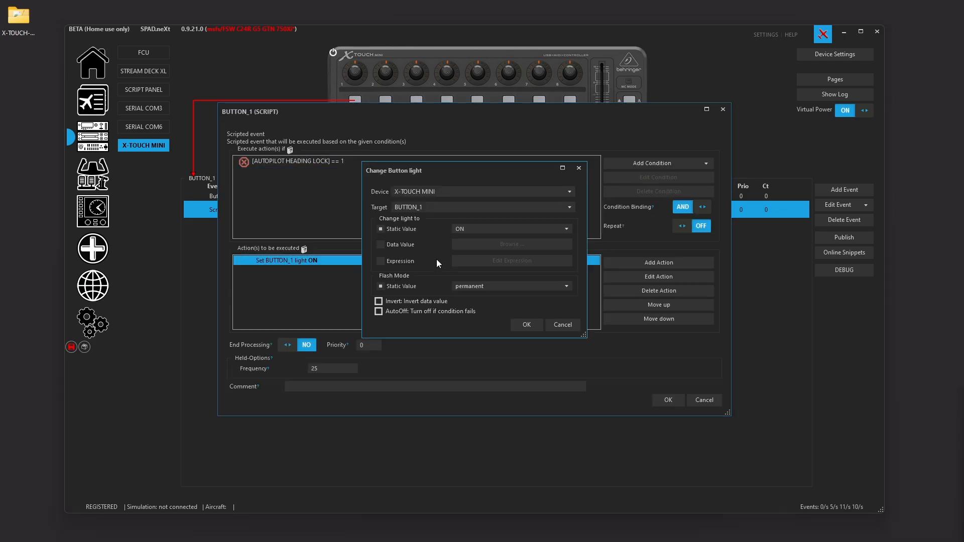
left_click(417, 311)
left_click(527, 325)
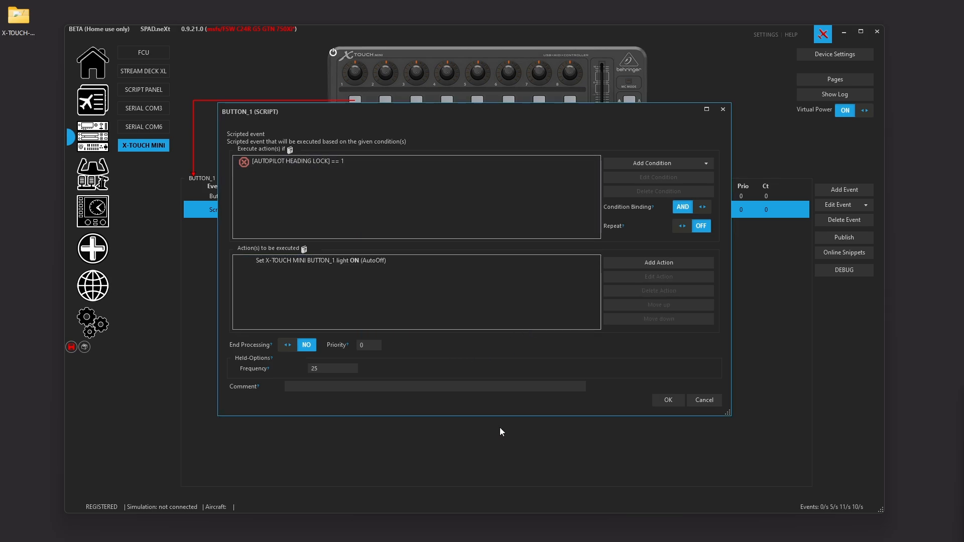
left_click(660, 399)
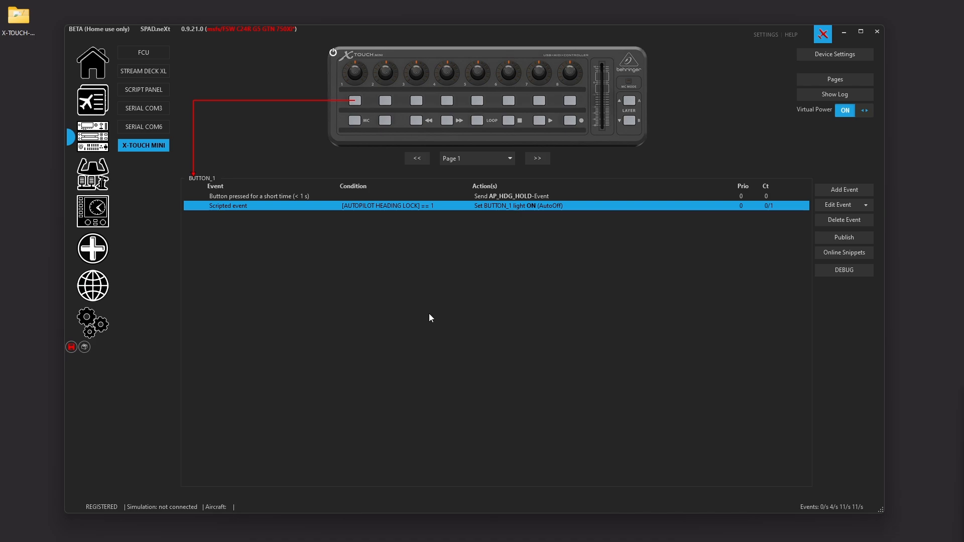
Reopen BUTTON_1's scripted event and delete its [AUTOPILOT HEADING LOCK] == 1 condition
double_click(406, 205)
left_click(376, 161)
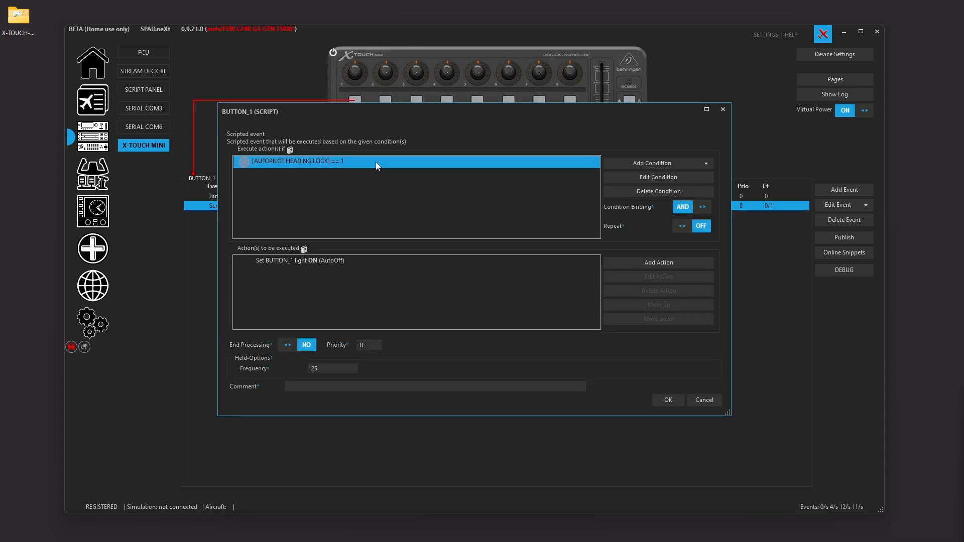
left_click(613, 191)
Drive the BUTTON_1 light from the AUTOPILOT HEADING LOCK data value with AutoOff disabled, and save the scripted event
double_click(344, 262)
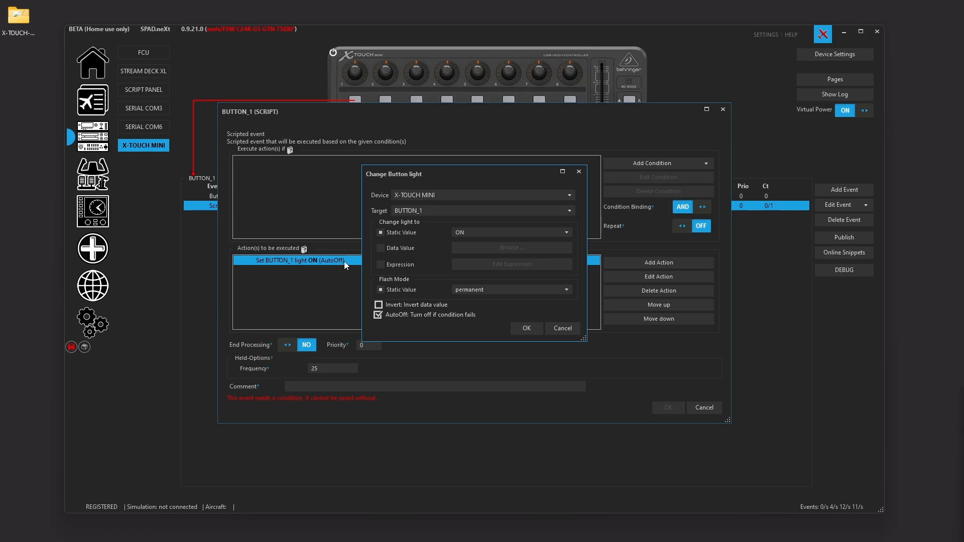
left_click(404, 249)
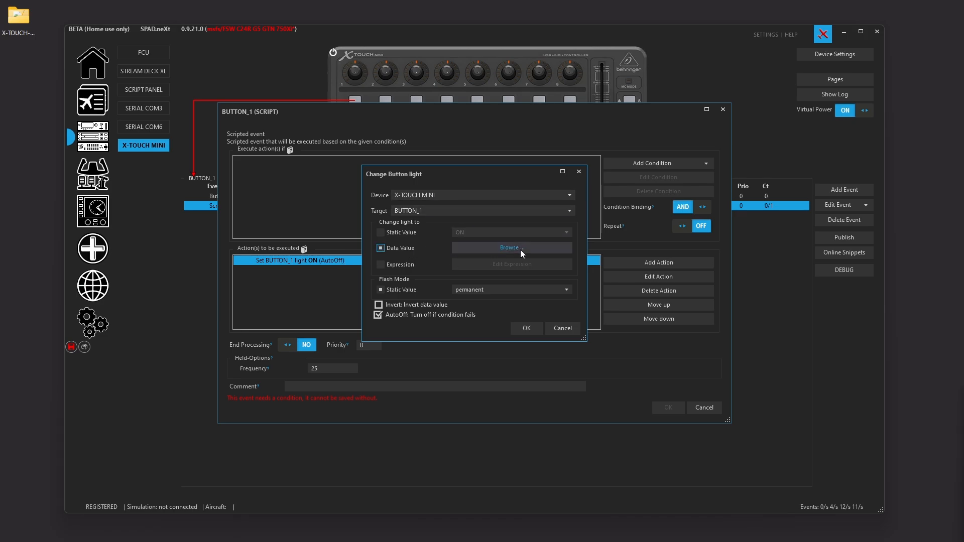
left_click(519, 249)
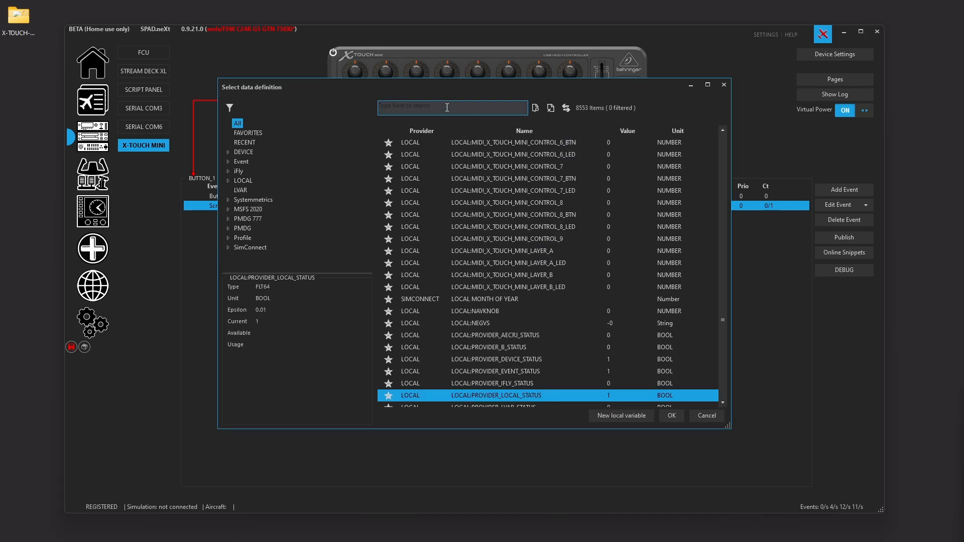
type("heading lo")
double_click(524, 143)
left_click(378, 314)
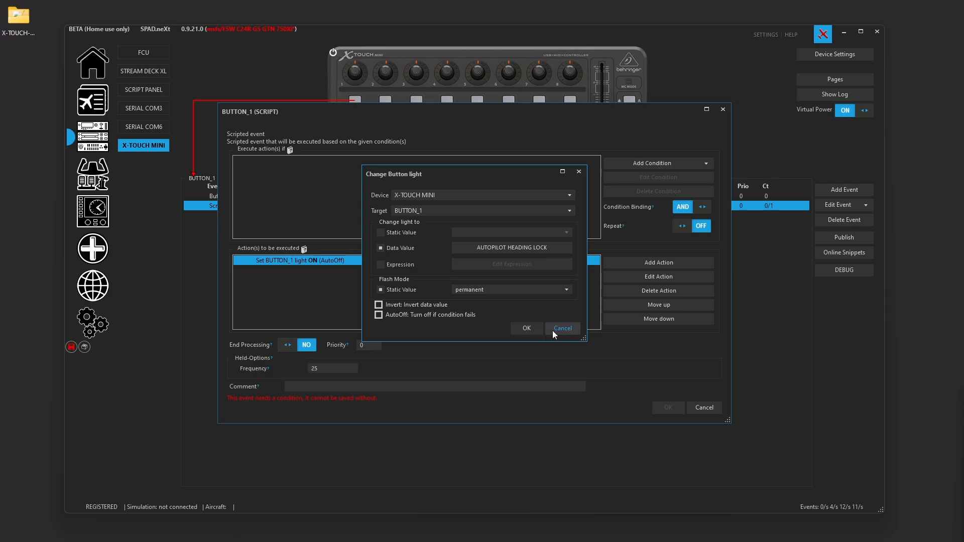
left_click(526, 328)
left_click(668, 400)
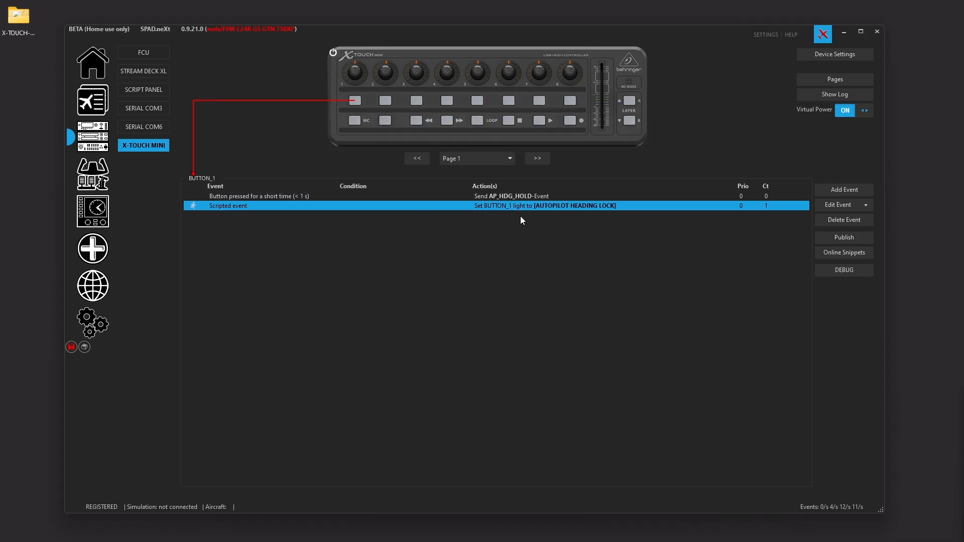